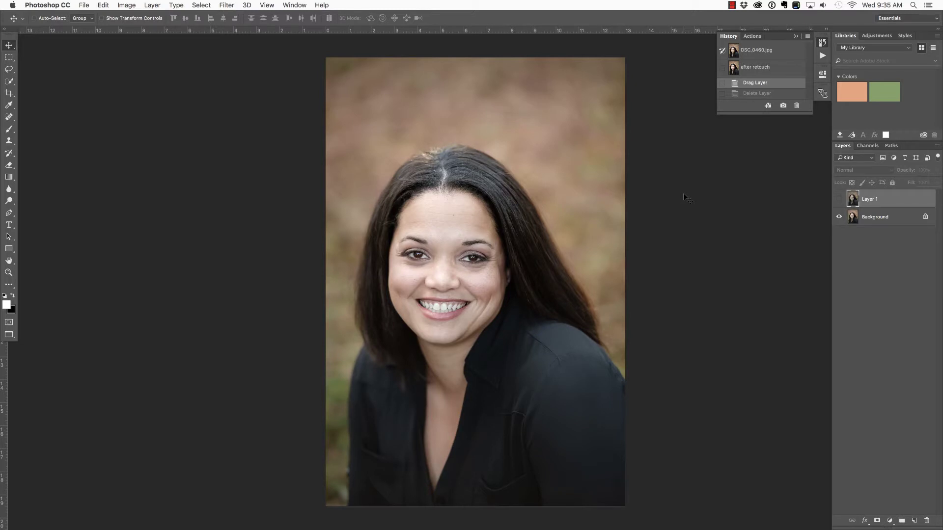
# View the Photoshop version and credits information, then dismiss it
pyautogui.click(54, 6)
pyautogui.click(56, 17)
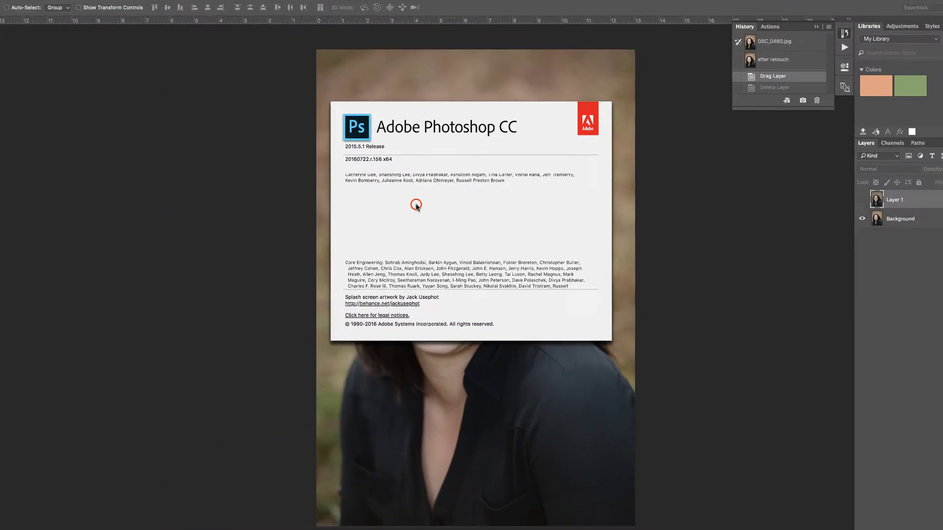
pyautogui.click(415, 205)
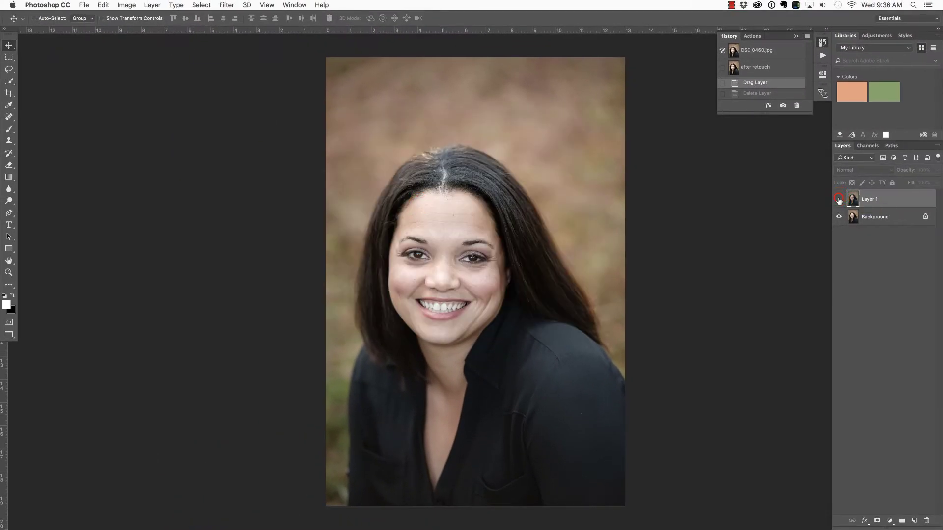
# Compare Layer 1 on and off, revert to 'after retouch', and duplicate the Background layer
pyautogui.click(862, 199)
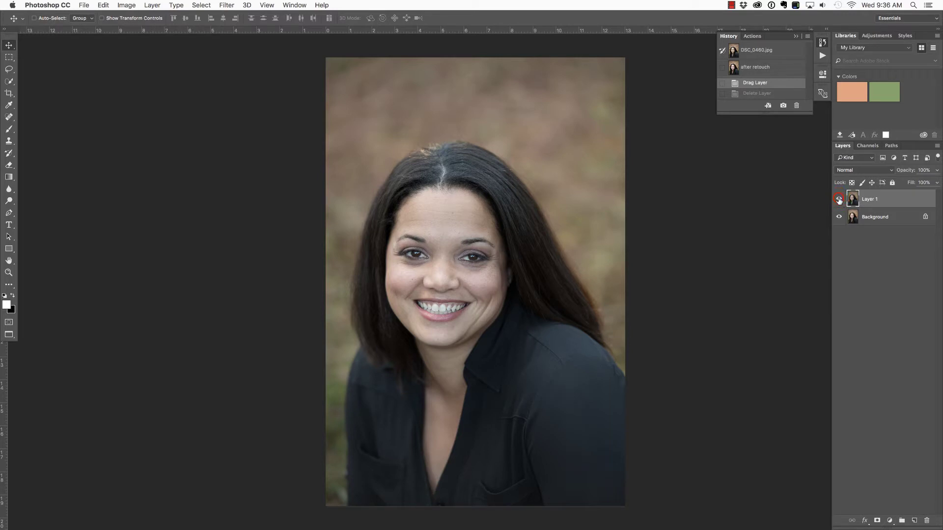
pyautogui.click(838, 200)
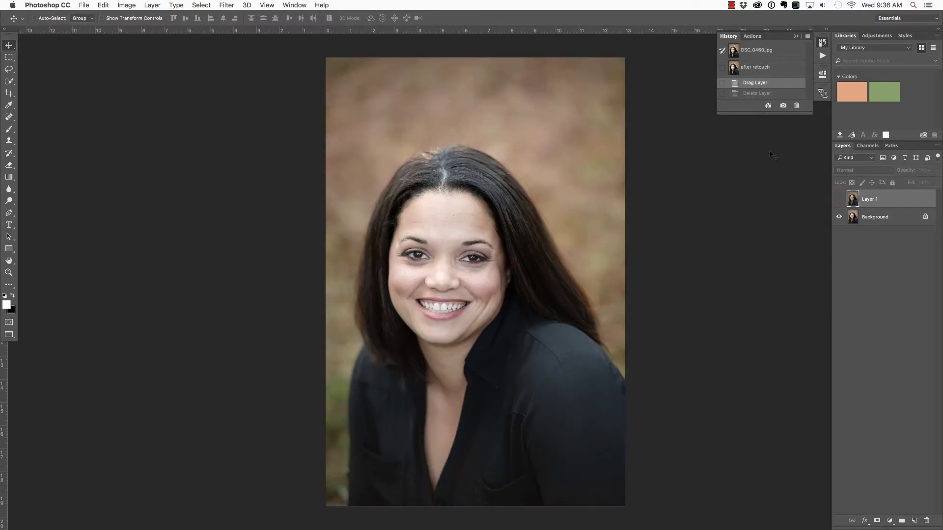
pyautogui.click(749, 71)
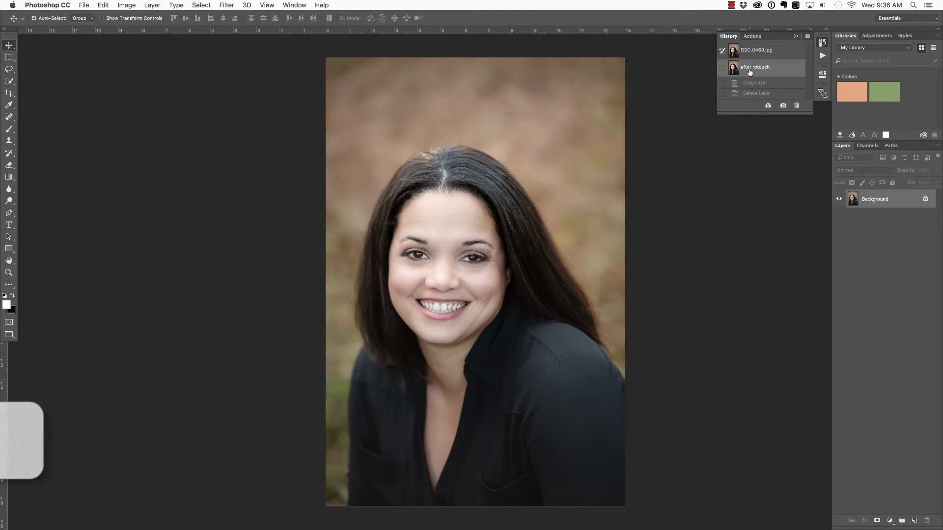
pyautogui.press('super+j')
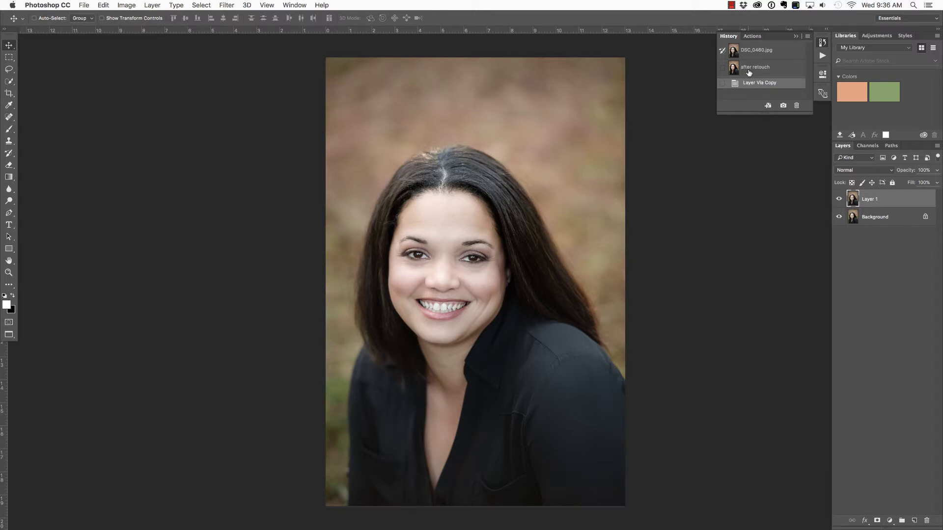
# Open Liquify on the copied layer and switch from Forward Warp to the Face Tool
pyautogui.press('super+shift+x')
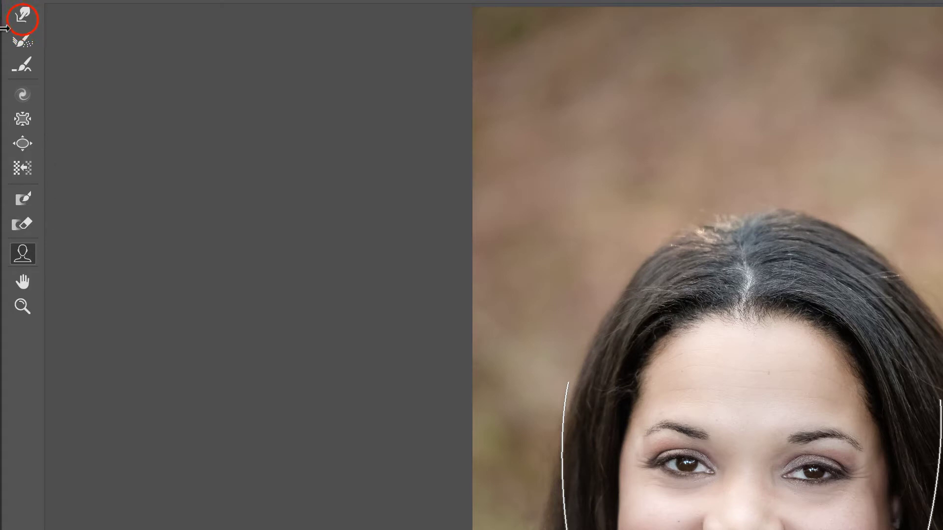
pyautogui.click(21, 18)
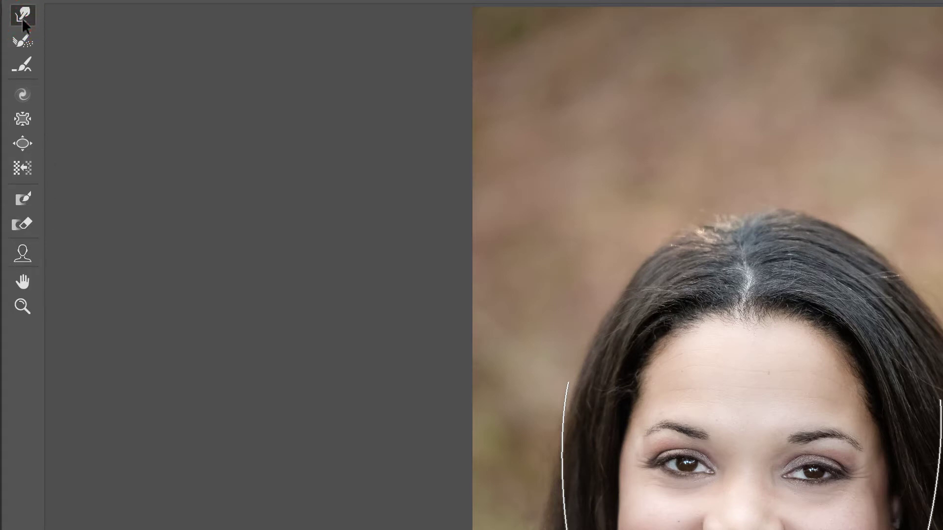
pyautogui.click(20, 252)
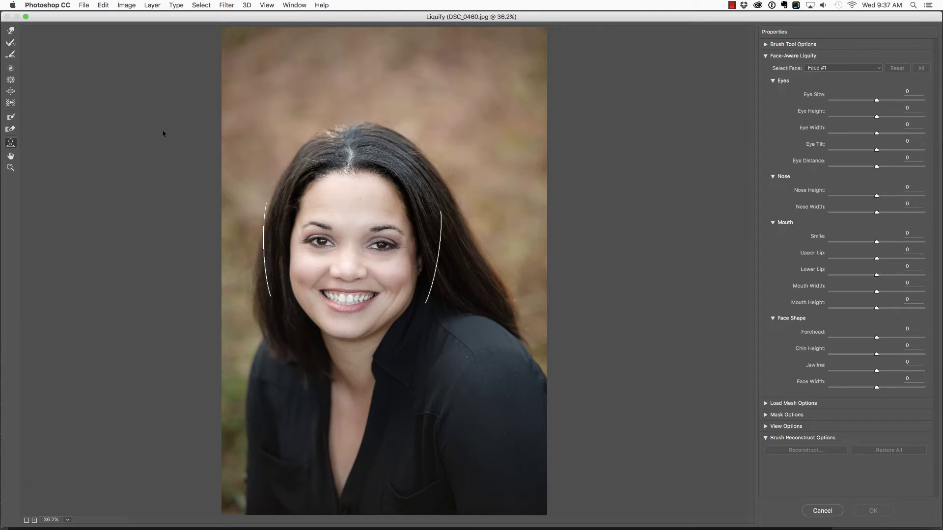
# On Face #1 set Eye Size 9, Eye Height 88, Eye Width -3 and Face Width -54
pyautogui.click(878, 68)
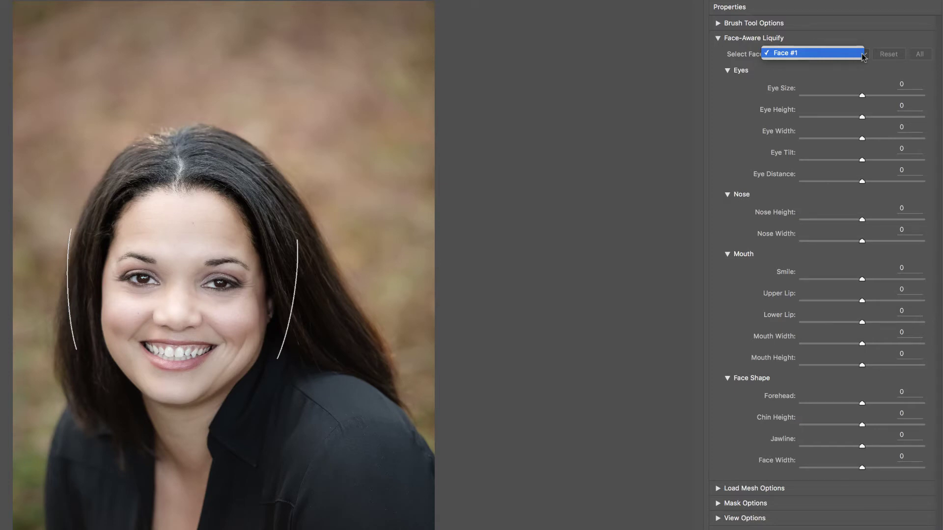
pyautogui.click(861, 54)
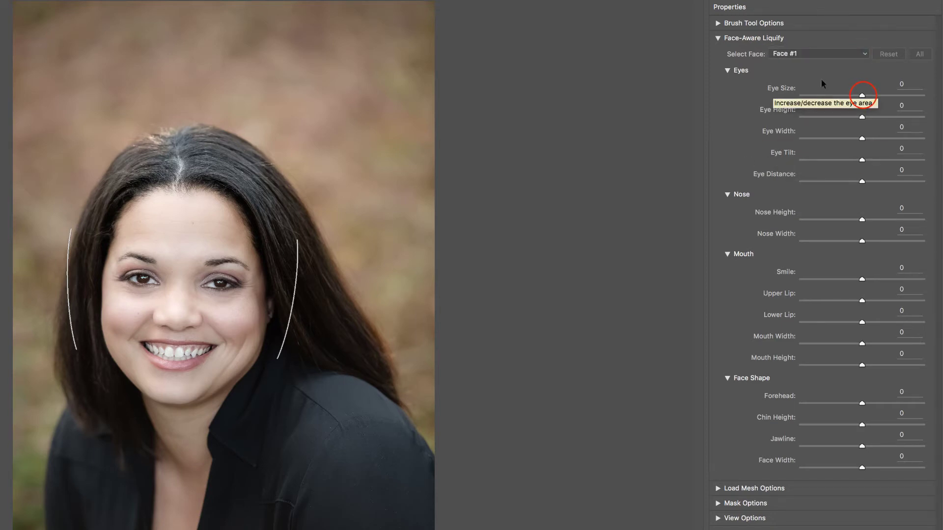
pyautogui.moveTo(862, 95)
pyautogui.mouseDown()
pyautogui.moveTo(838, 95)
pyautogui.moveTo(889, 93)
pyautogui.moveTo(878, 93)
pyautogui.mouseUp()
pyautogui.moveTo(231, 285)
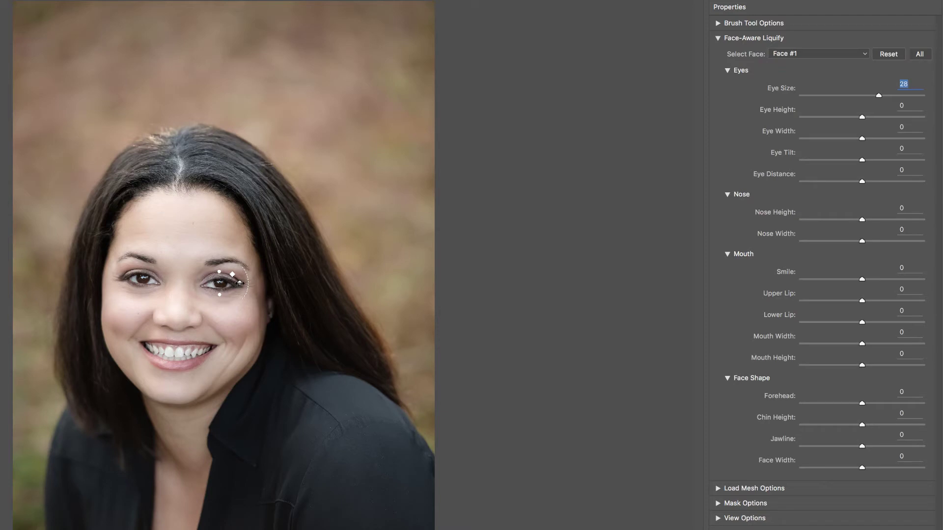
pyautogui.click(240, 283)
pyautogui.moveTo(240, 281); pyautogui.dragTo(236, 264)
pyautogui.moveTo(216, 258); pyautogui.dragTo(218, 261)
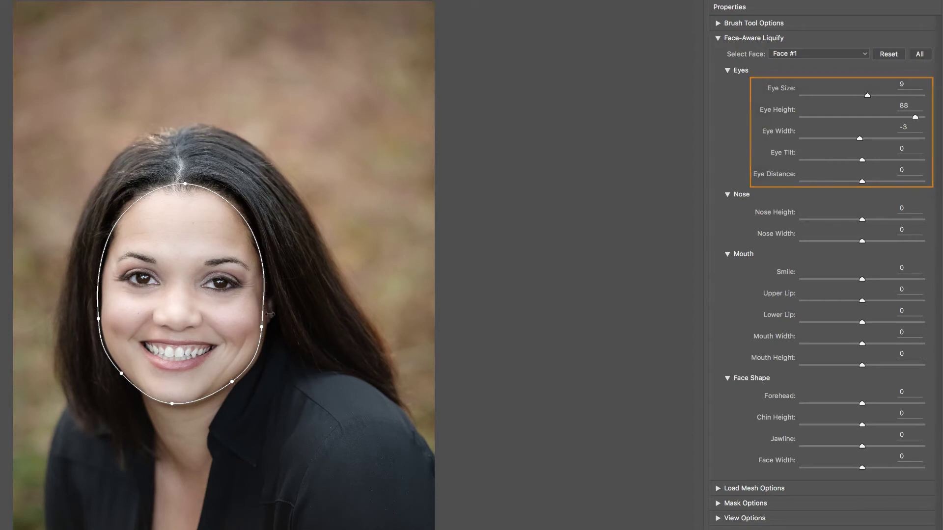
pyautogui.moveTo(269, 315)
pyautogui.mouseDown()
pyautogui.moveTo(249, 331)
pyautogui.moveTo(286, 324)
pyautogui.moveTo(258, 327)
pyautogui.mouseUp()
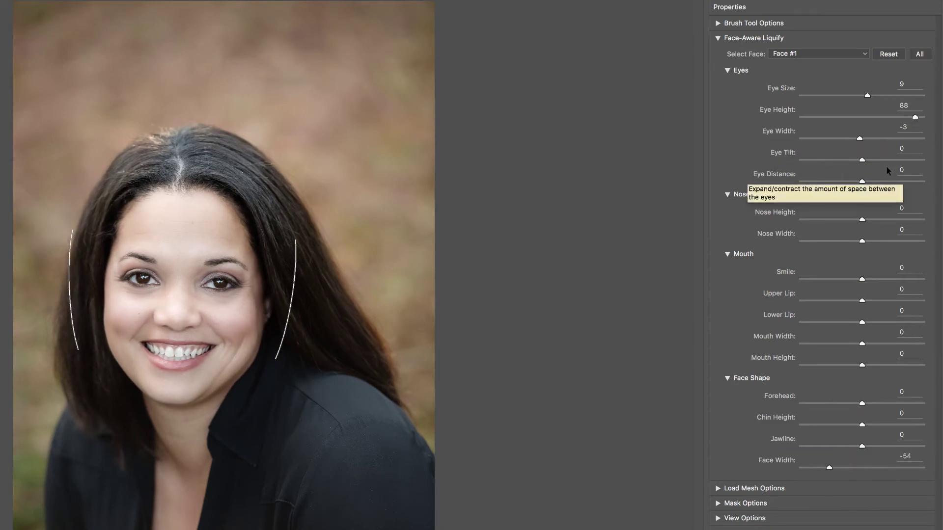
# Test eye tilt and spacing, slightly narrow the nose, set Smile 8 and adjust the lips and mouth
pyautogui.moveTo(861, 160)
pyautogui.mouseDown()
pyautogui.moveTo(758, 163)
pyautogui.moveTo(862, 160)
pyautogui.mouseUp()
pyautogui.moveTo(861, 181)
pyautogui.mouseDown()
pyautogui.moveTo(917, 174)
pyautogui.moveTo(835, 182)
pyautogui.moveTo(862, 181)
pyautogui.mouseUp()
pyautogui.moveTo(861, 220); pyautogui.dragTo(857, 241)
pyautogui.moveTo(862, 279); pyautogui.dragTo(890, 343)
pyautogui.click(860, 301)
pyautogui.moveTo(862, 365)
pyautogui.mouseDown()
pyautogui.moveTo(831, 370)
pyautogui.moveTo(851, 365)
pyautogui.mouseUp()
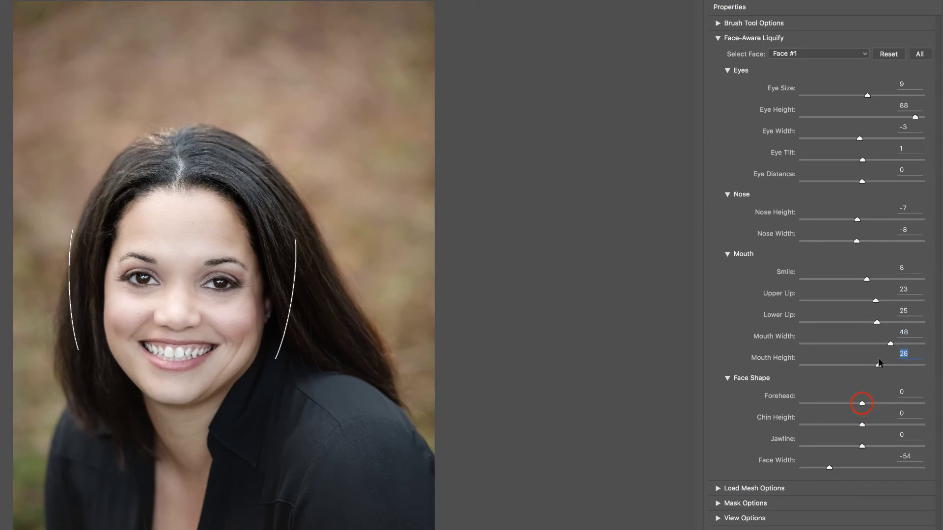
# Reduce the forehead and chin height, with Jawline -74 and Face Width -43
pyautogui.moveTo(862, 405); pyautogui.dragTo(876, 404)
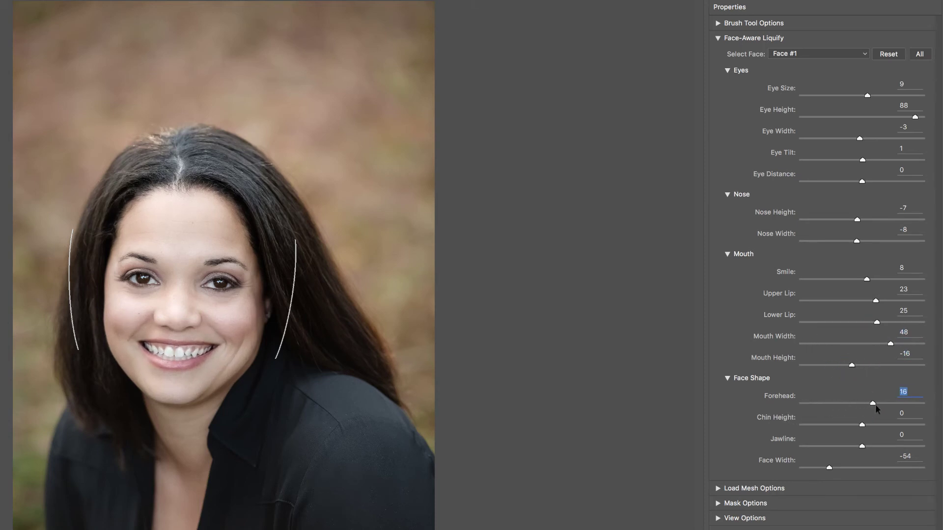
pyautogui.click(829, 404)
pyautogui.moveTo(831, 403); pyautogui.dragTo(817, 442)
pyautogui.click(835, 467)
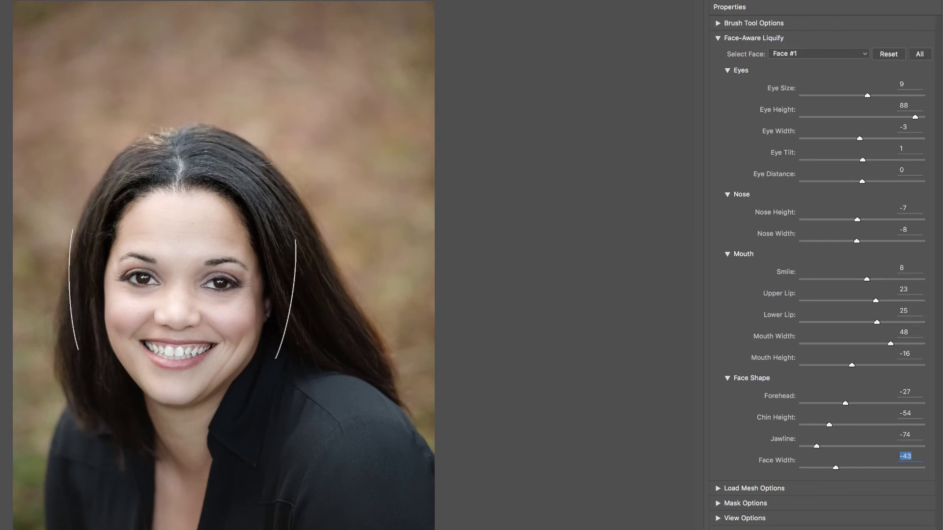
# Apply the Liquify reshaping to Layer 1 and toggle it to compare against the original face
pyautogui.press('Return')
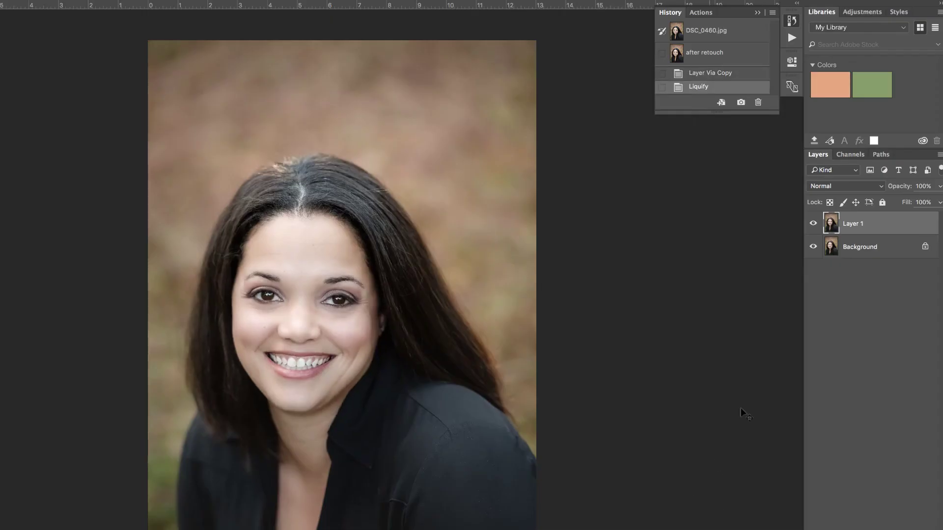
pyautogui.click(805, 219)
pyautogui.click(808, 221)
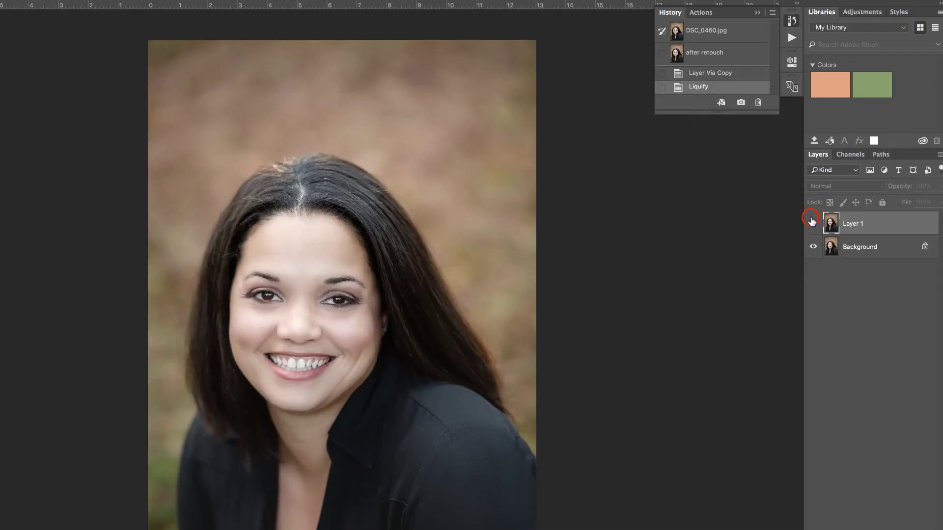
pyautogui.click(811, 222)
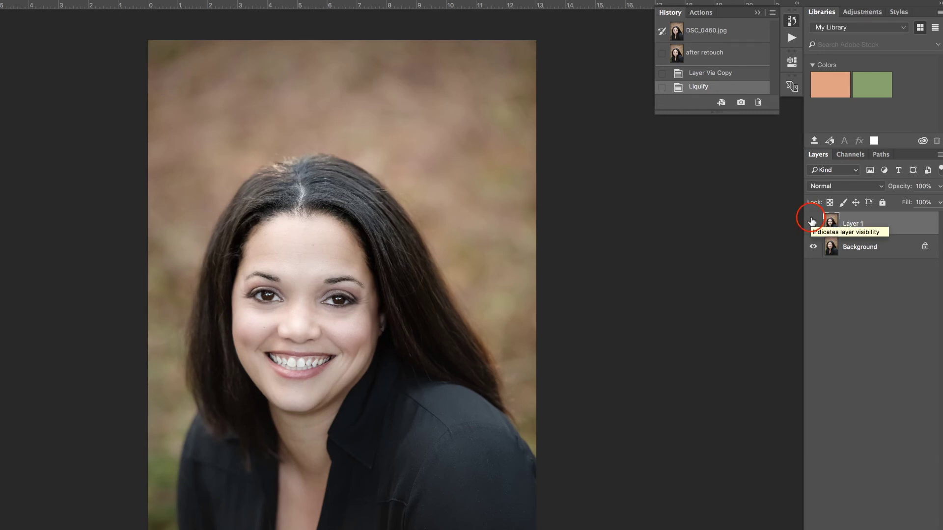
pyautogui.click(811, 222)
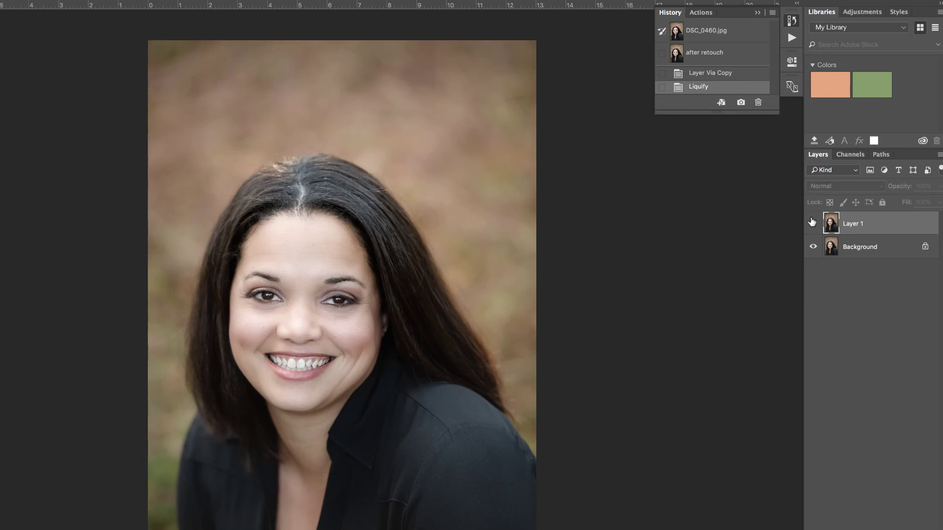
pyautogui.click(812, 223)
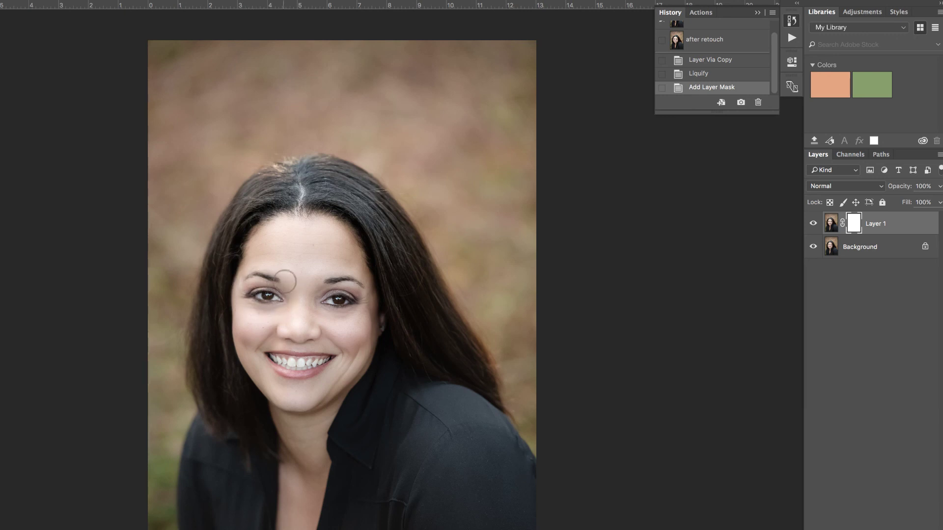
# Paint black on Layer 1's mask over one eye, then toggle the layer to compare
pyautogui.moveTo(283, 291); pyautogui.dragTo(259, 313)
pyautogui.click(812, 224)
pyautogui.click(812, 224)
pyautogui.click(813, 224)
pyautogui.click(813, 225)
pyautogui.click(813, 225)
pyautogui.click(813, 225)
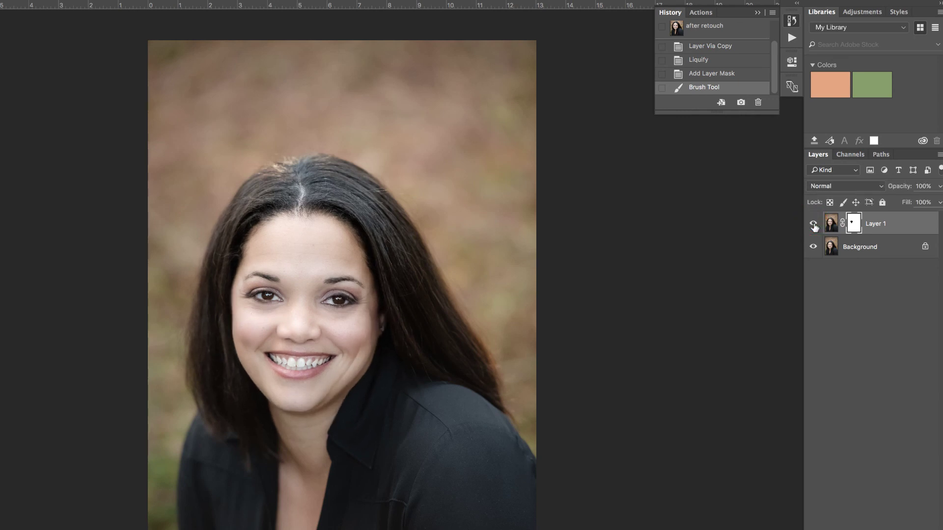